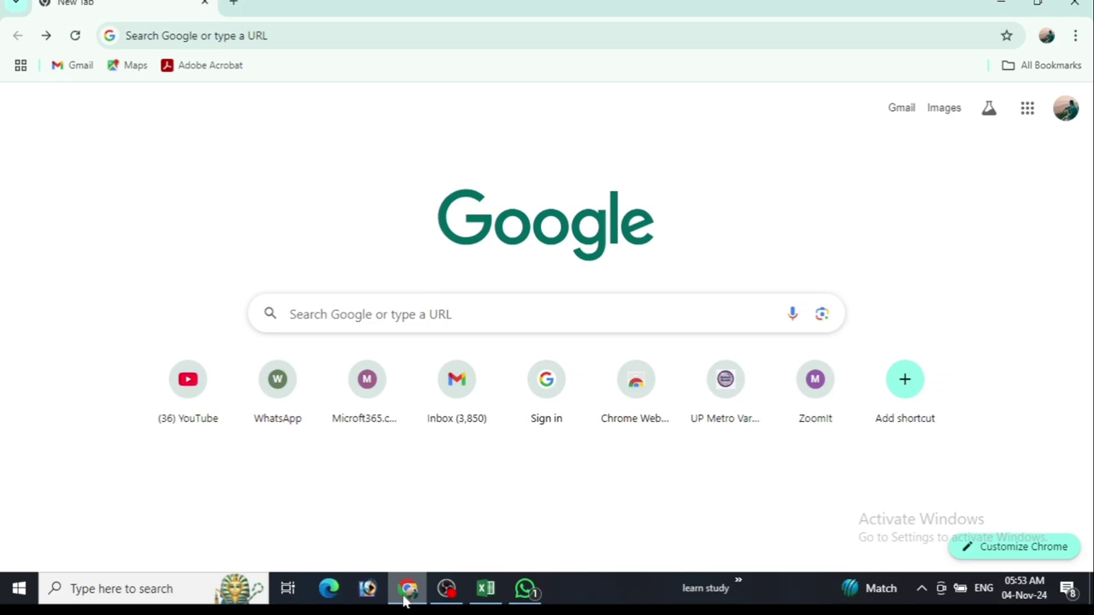
# Type =x in Excel cell H5 and see only XIRR, XNPV and XOR suggested, without XLOOKUP.
pyautogui.click(483, 591)
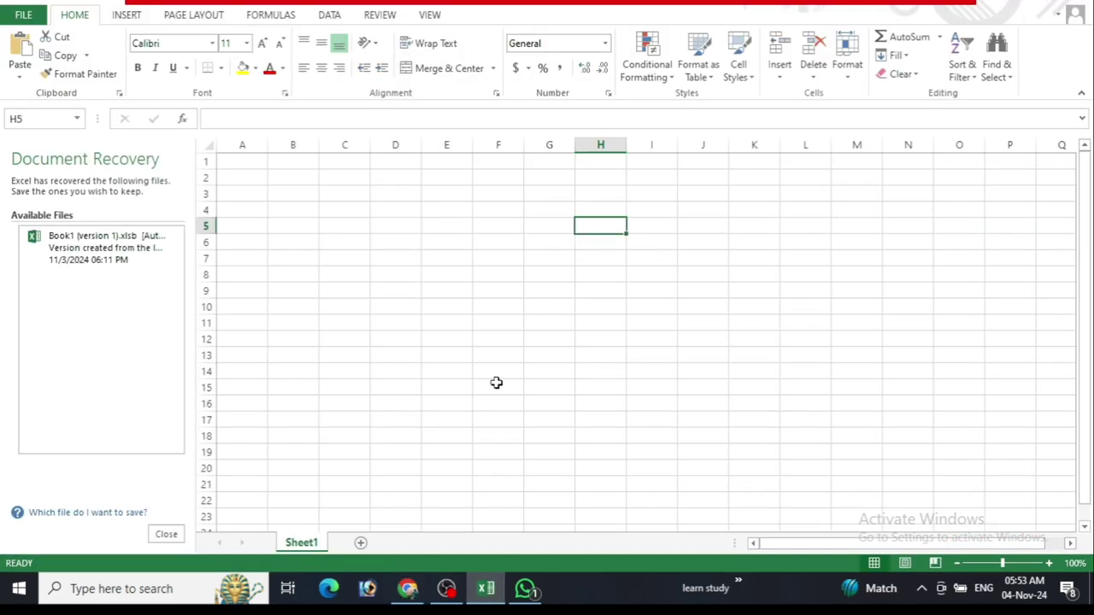
pyautogui.write('=')
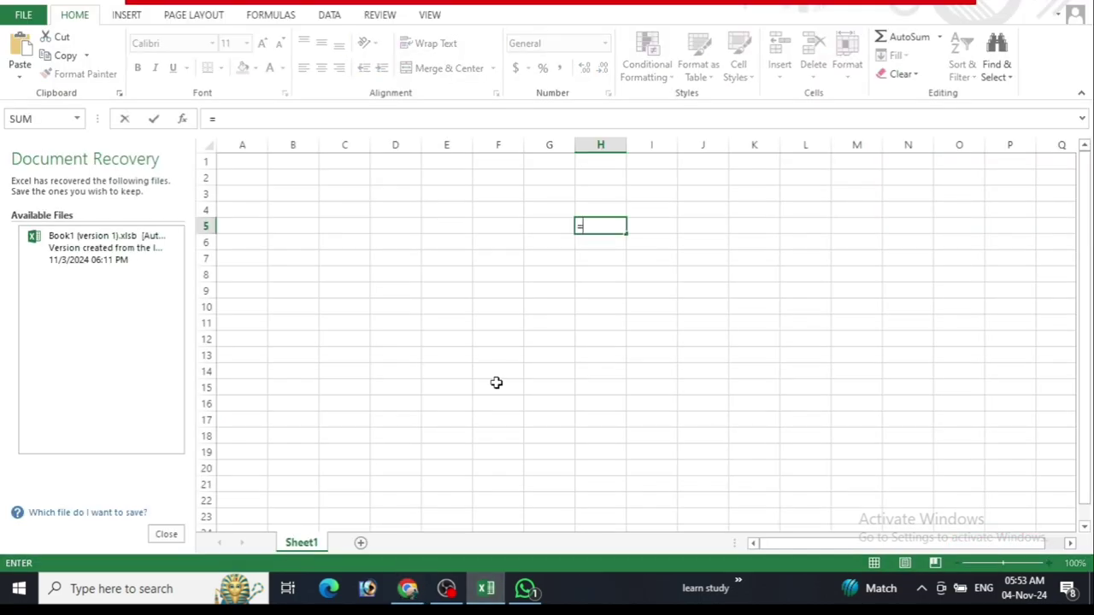
pyautogui.write('x')
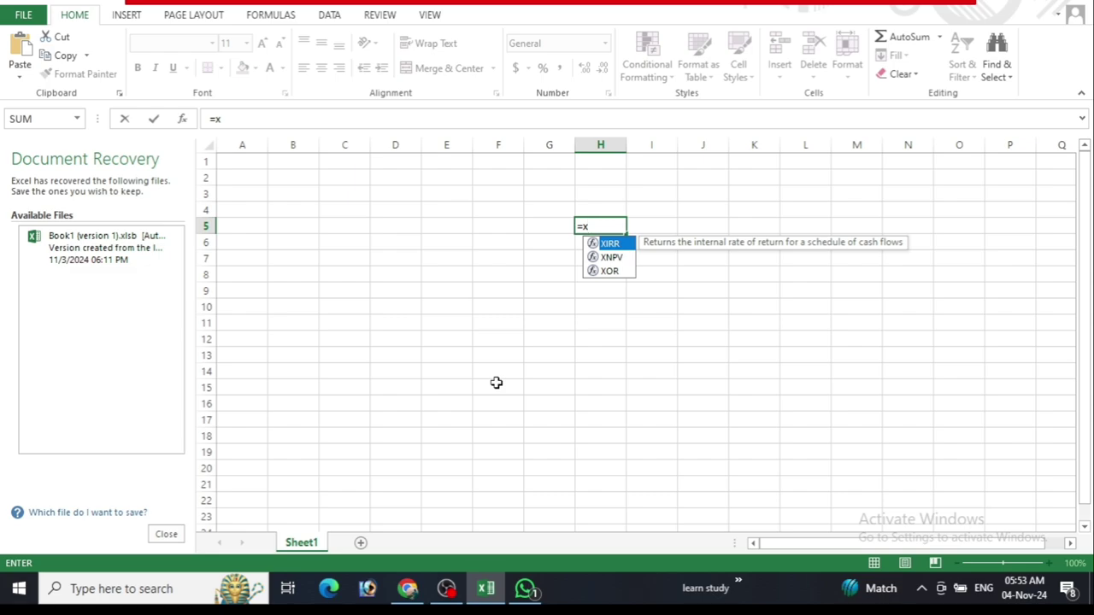
pyautogui.click(408, 589)
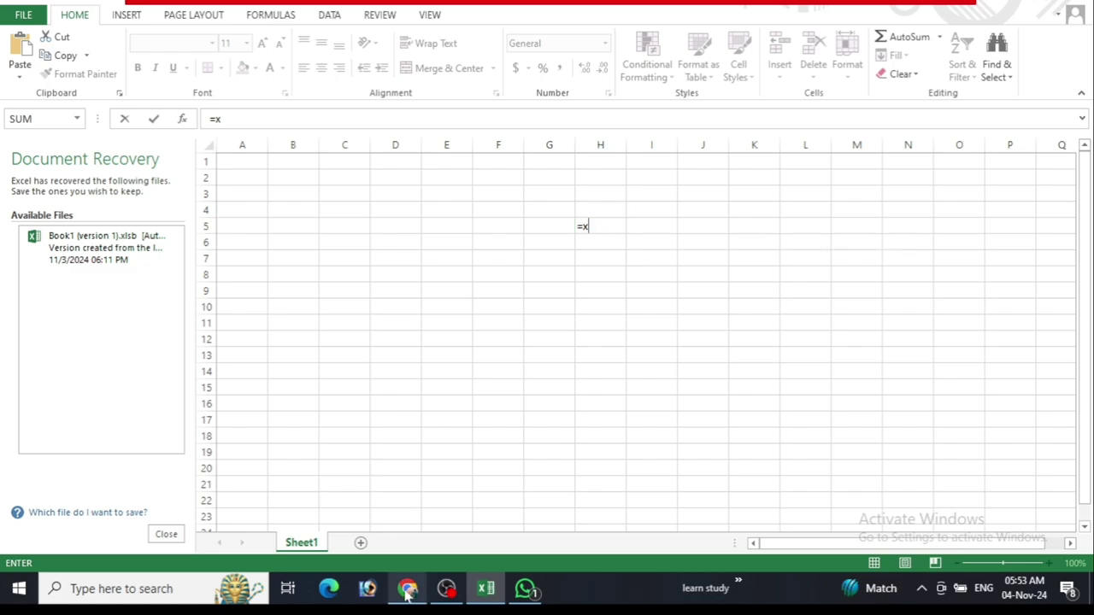
# Go to the XFunctions GitHub releases page, open v0.5-beta and scroll to its four assets.
pyautogui.click(370, 311)
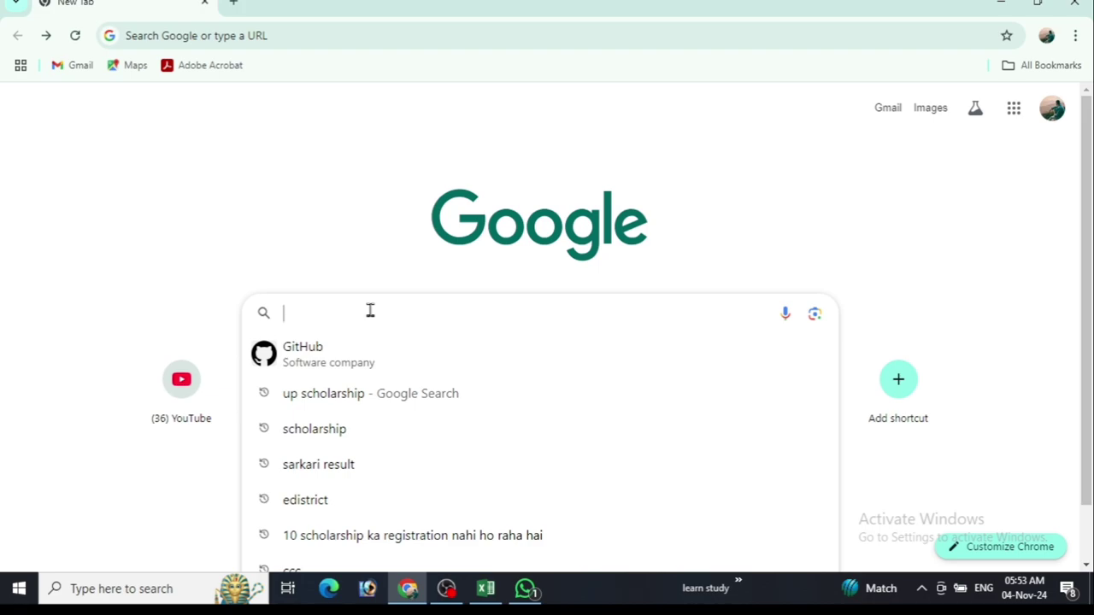
pyautogui.write('https://github.com/Excel-DNA/XFunctions/releases')
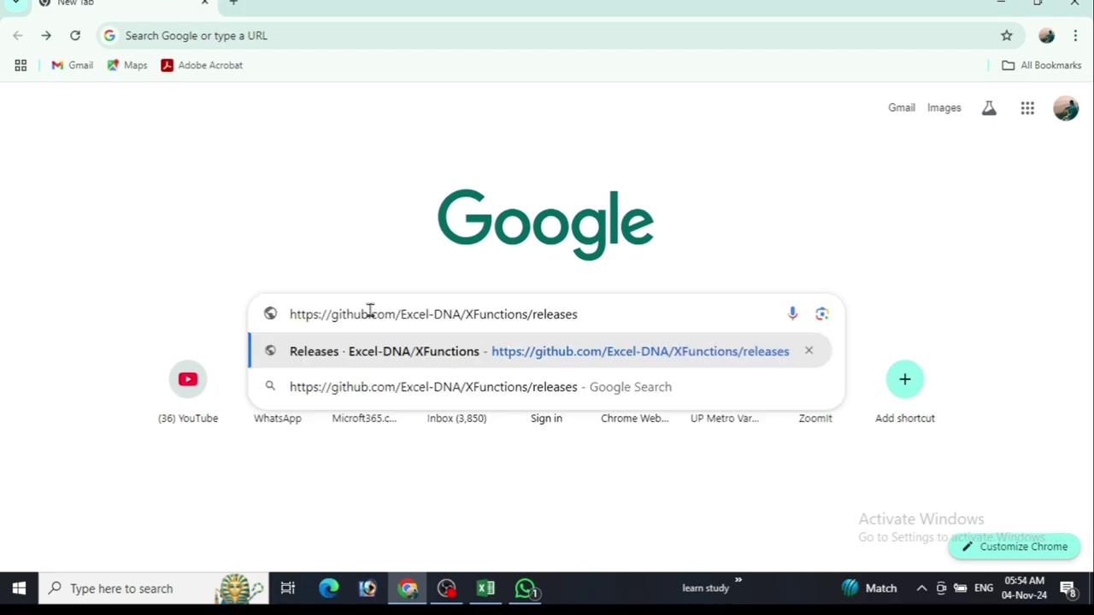
pyautogui.press('Return')
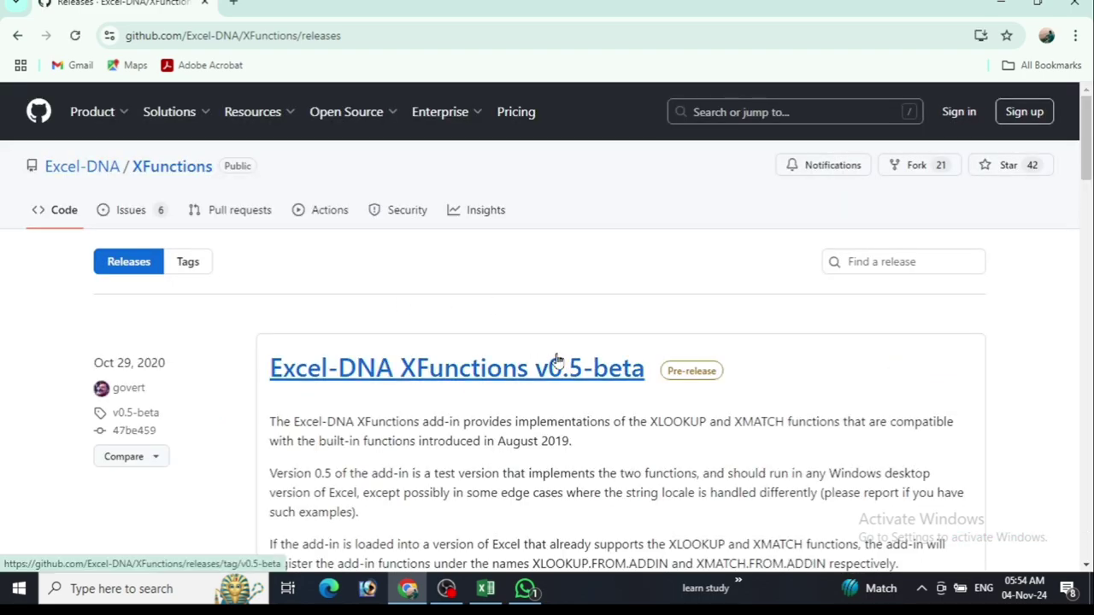
pyautogui.scroll(-2, 555, 359)
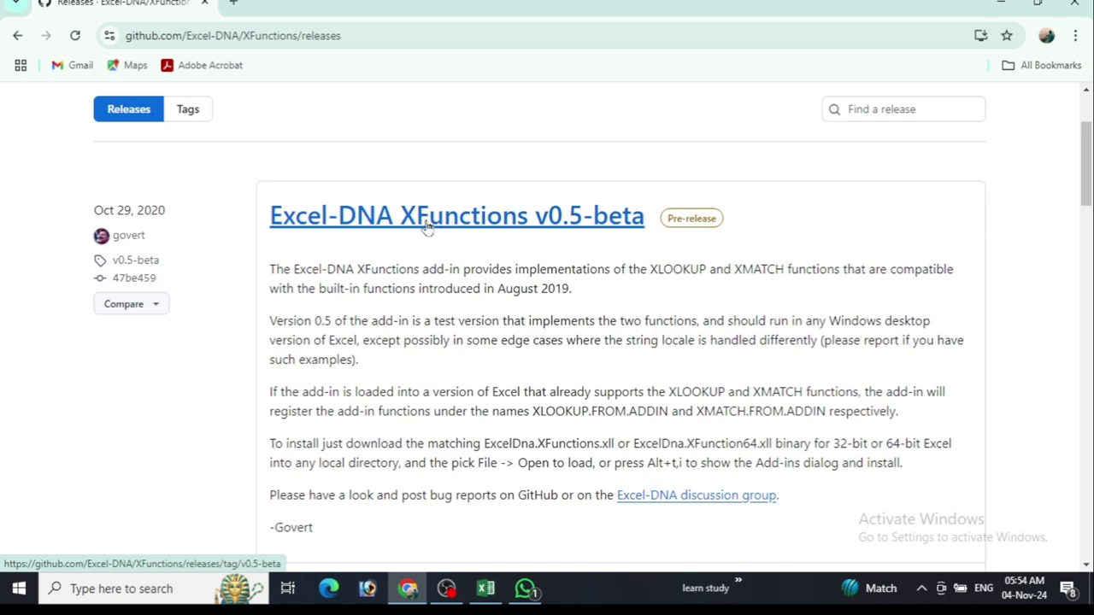
pyautogui.click(426, 227)
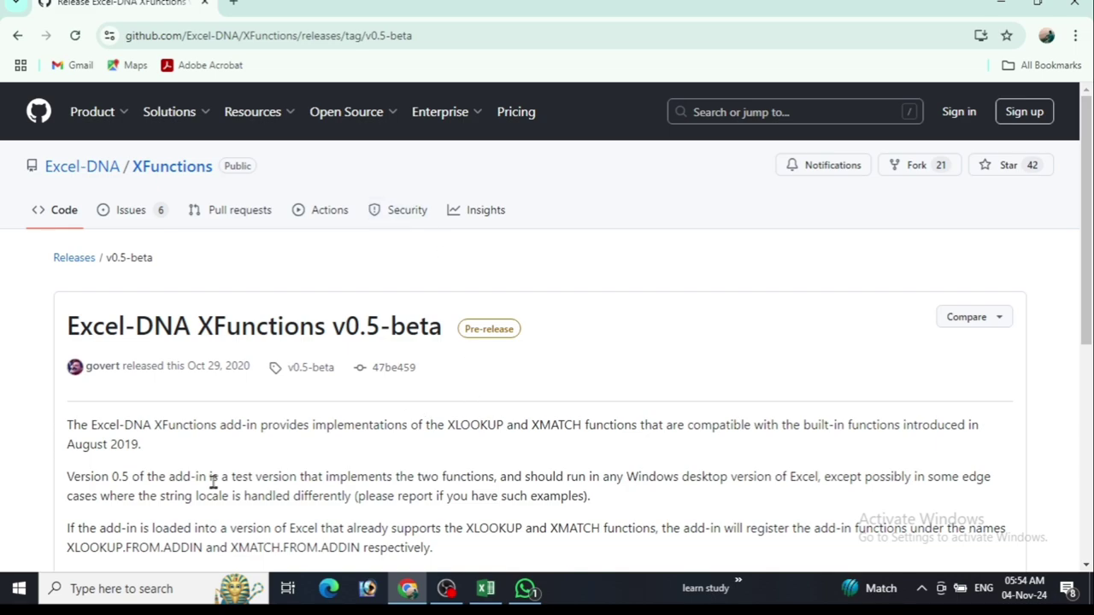
pyautogui.scroll(-1, 307, 451)
pyautogui.scroll(-2, 307, 451)
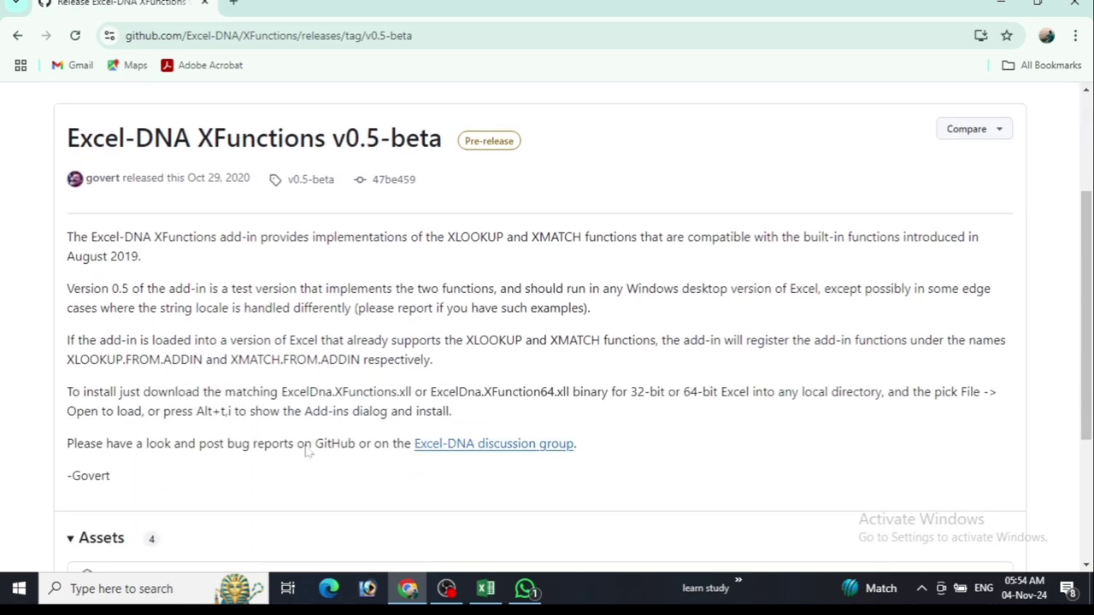
pyautogui.scroll(-1, 305, 445)
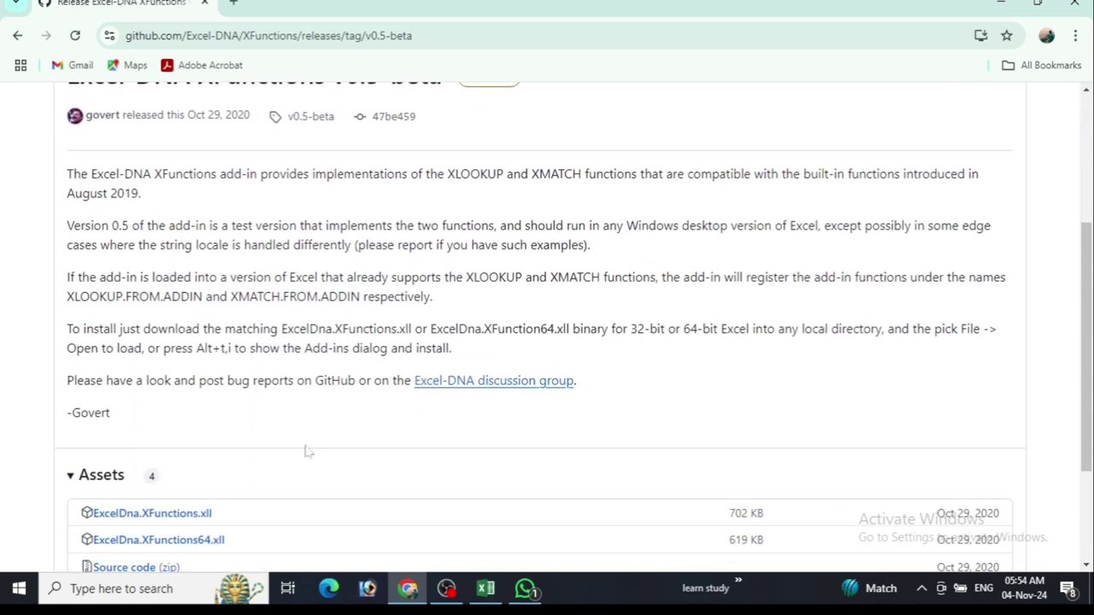
pyautogui.scroll(-1, 306, 449)
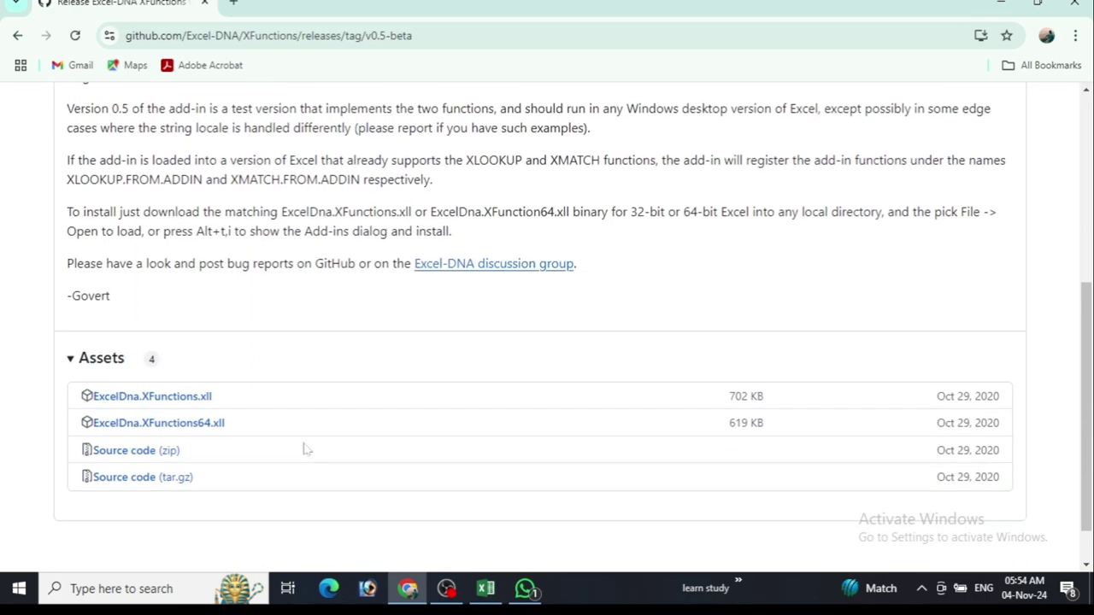
# Download ExcelDna.XFunctions64.xll and ExcelDna.XFunctions.xll, confirm both finished, and return to Excel.
pyautogui.click(182, 432)
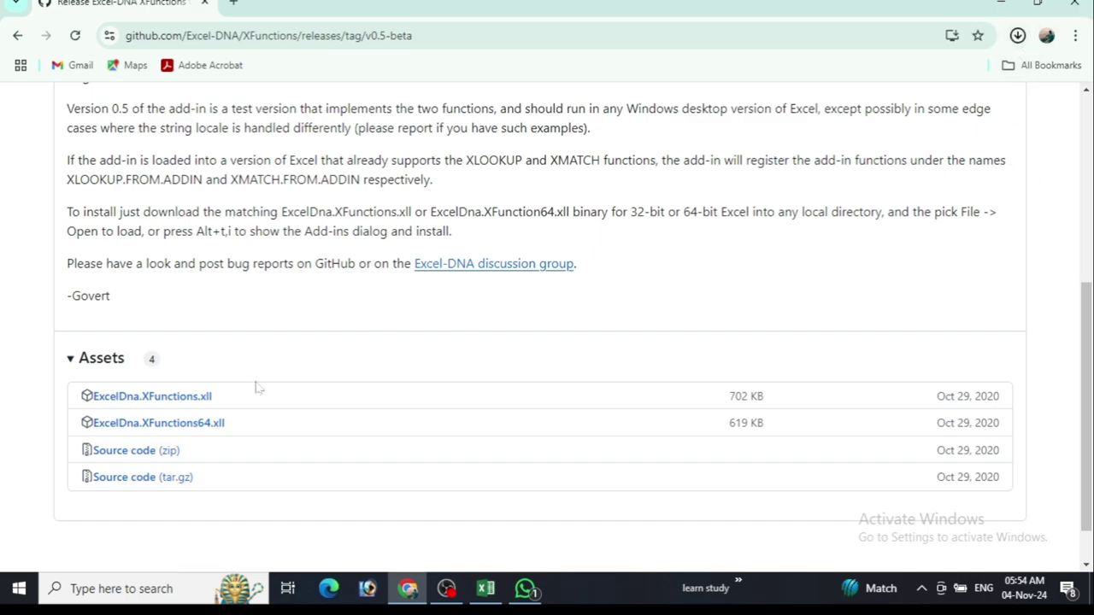
pyautogui.click(192, 403)
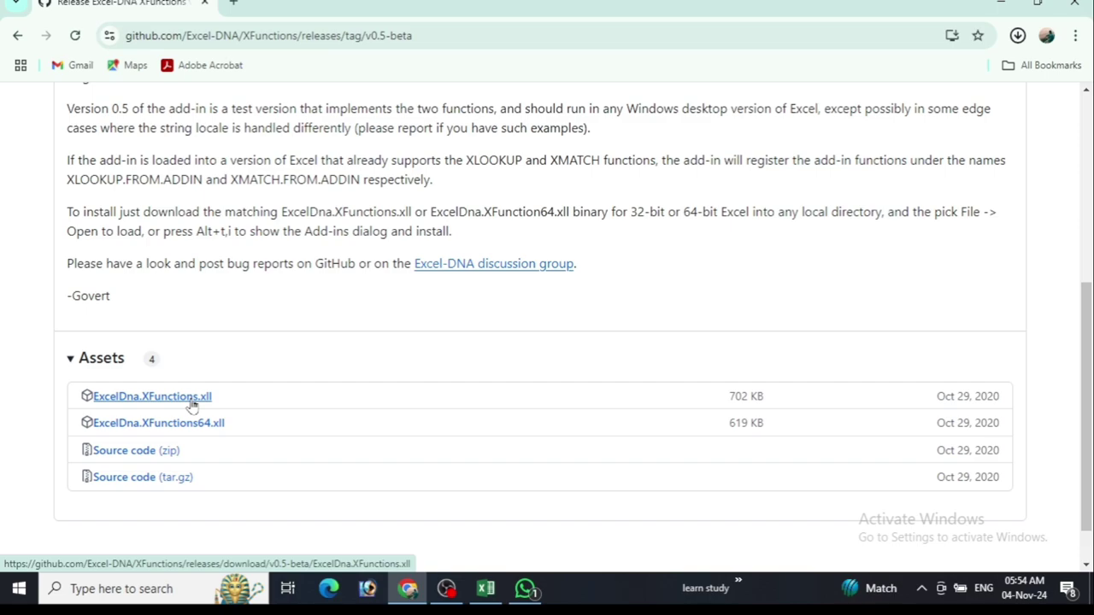
pyautogui.click(1017, 35)
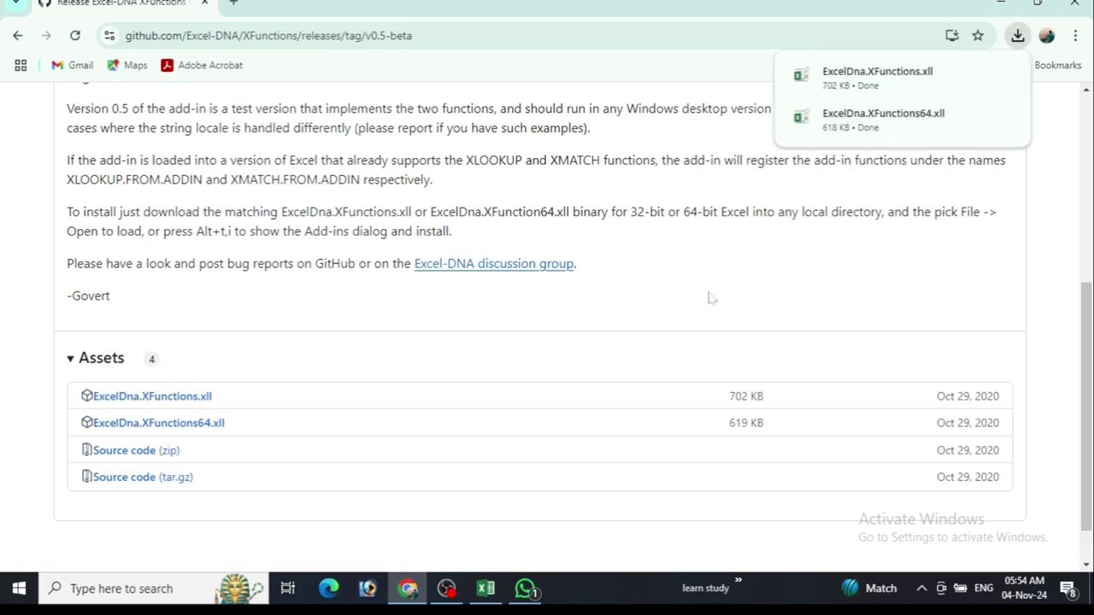
pyautogui.click(485, 589)
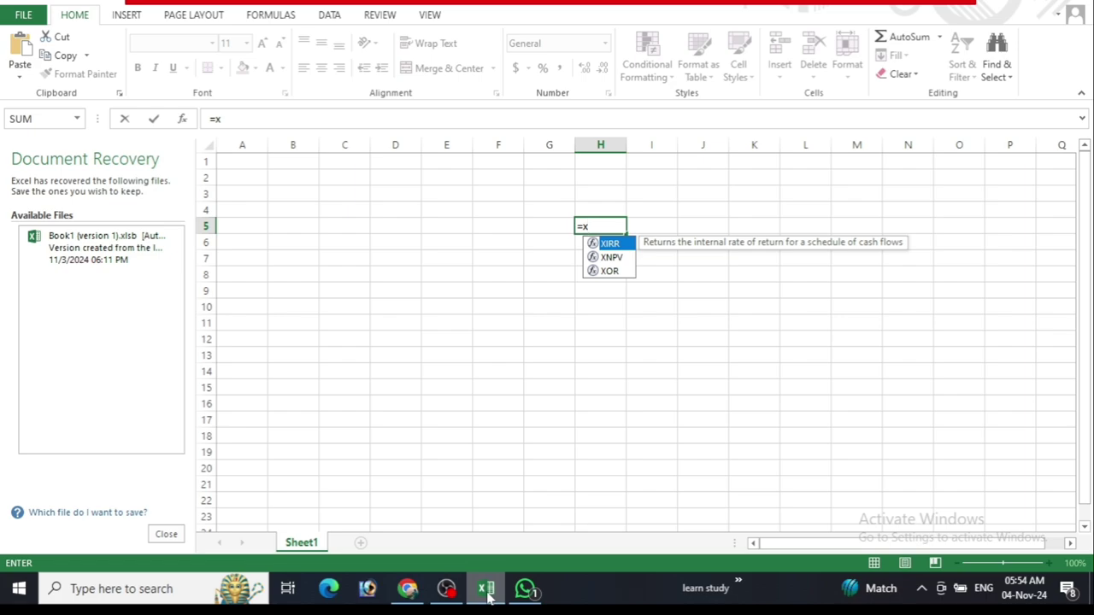
# Clear the =x entry in H5 and go to the Add-ins page of Excel Options.
pyautogui.press('BackSpace')
pyautogui.press('BackSpace')
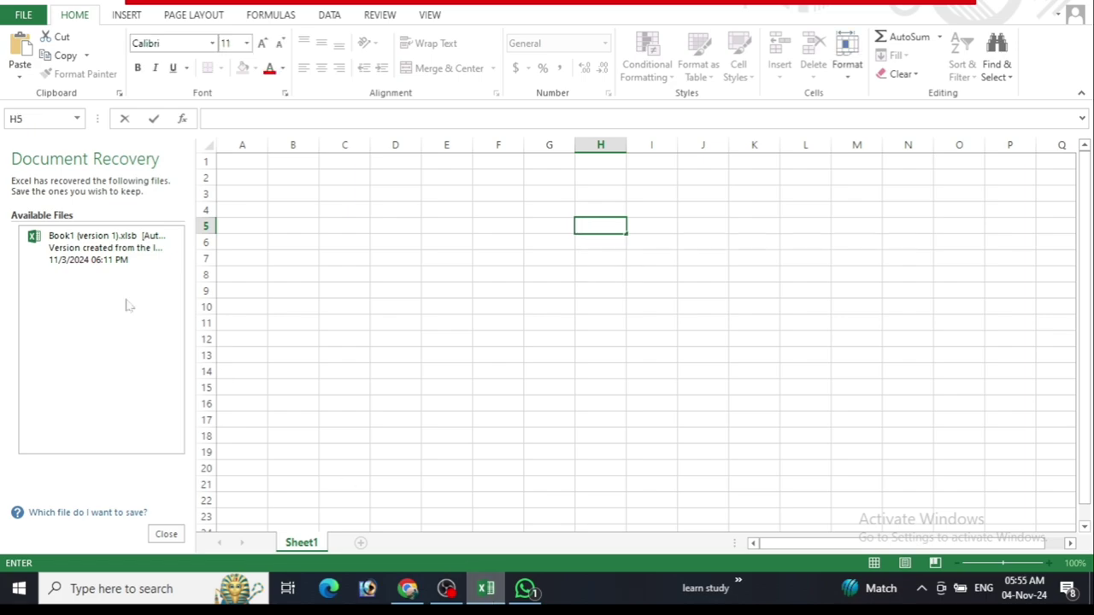
pyautogui.click(34, 15)
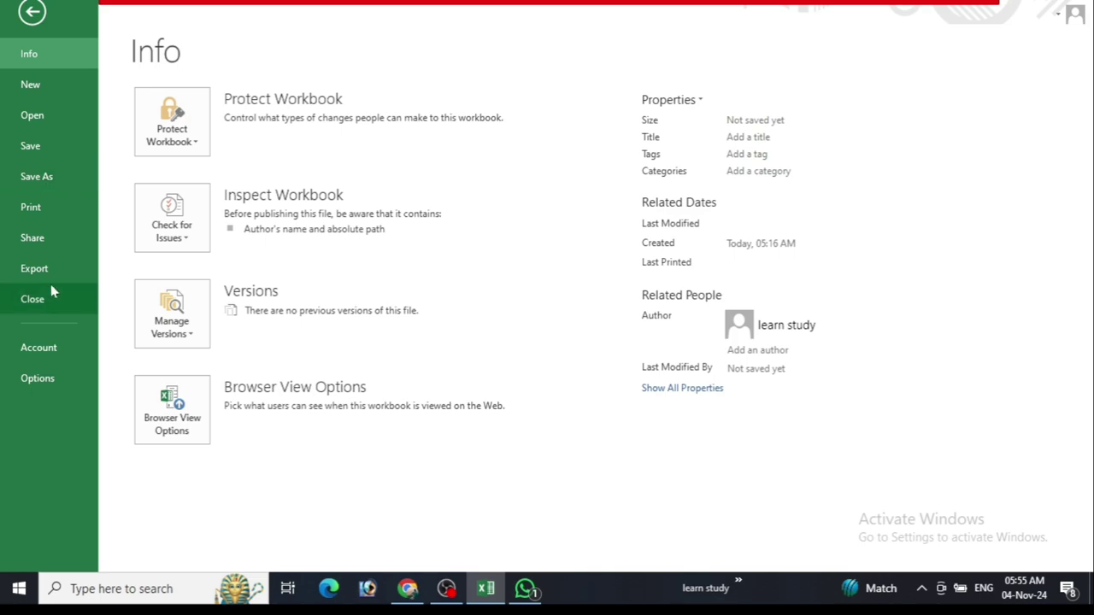
pyautogui.click(39, 377)
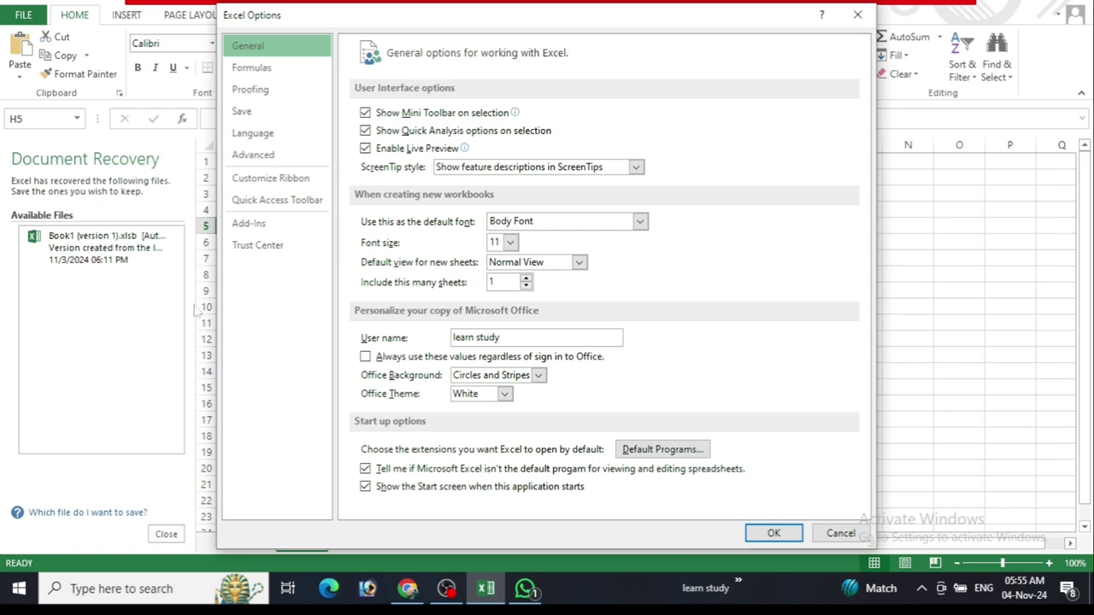
pyautogui.click(249, 223)
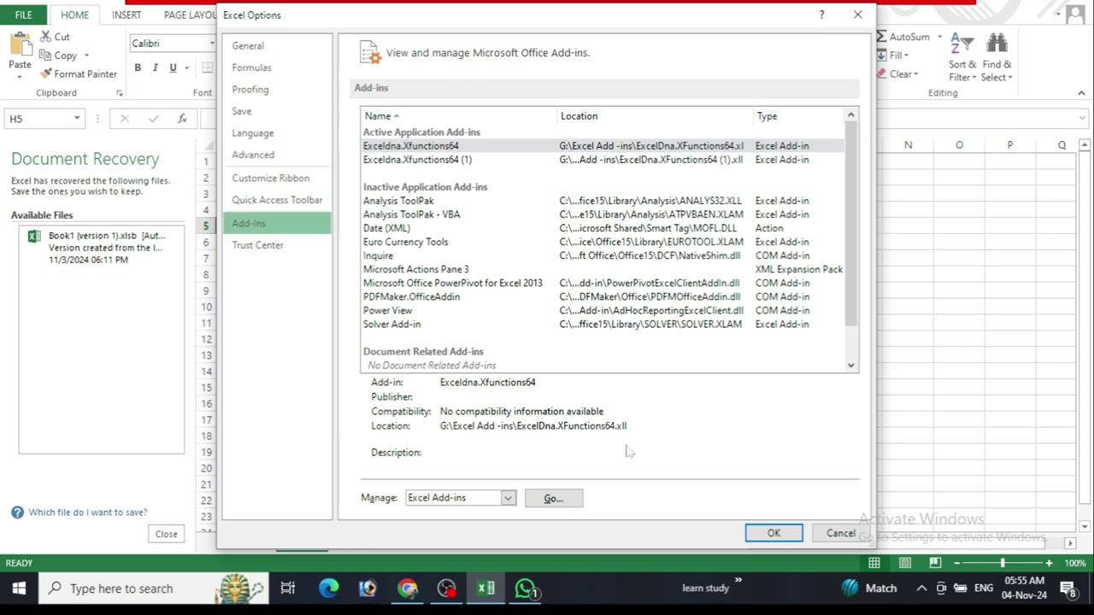
# Browse to Downloads and load ExcelDna.XFunctions64, replacing the existing copy.
pyautogui.click(553, 500)
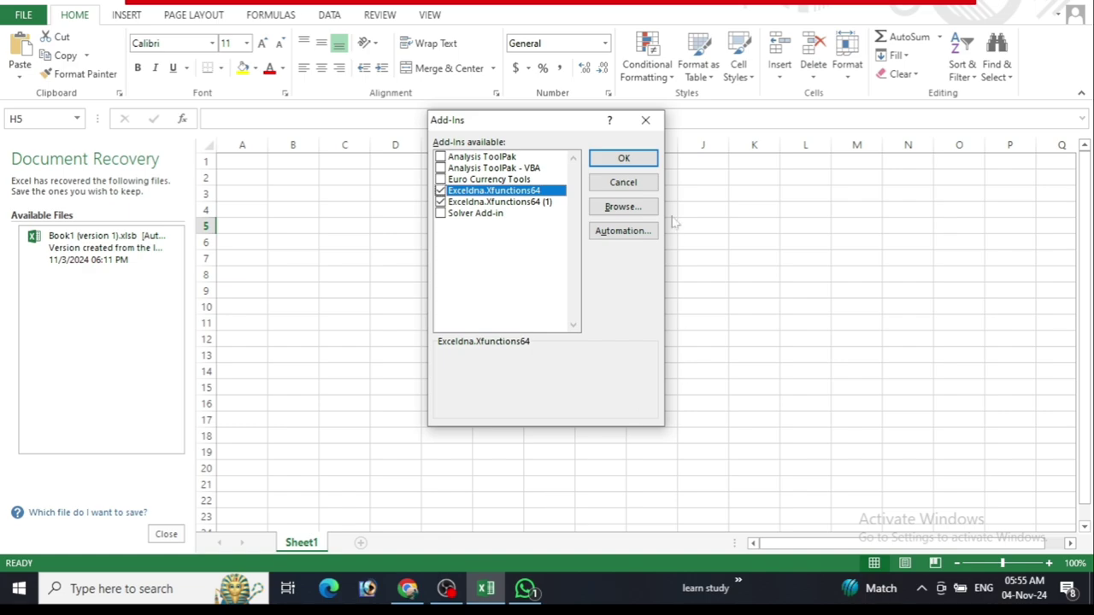
pyautogui.click(625, 208)
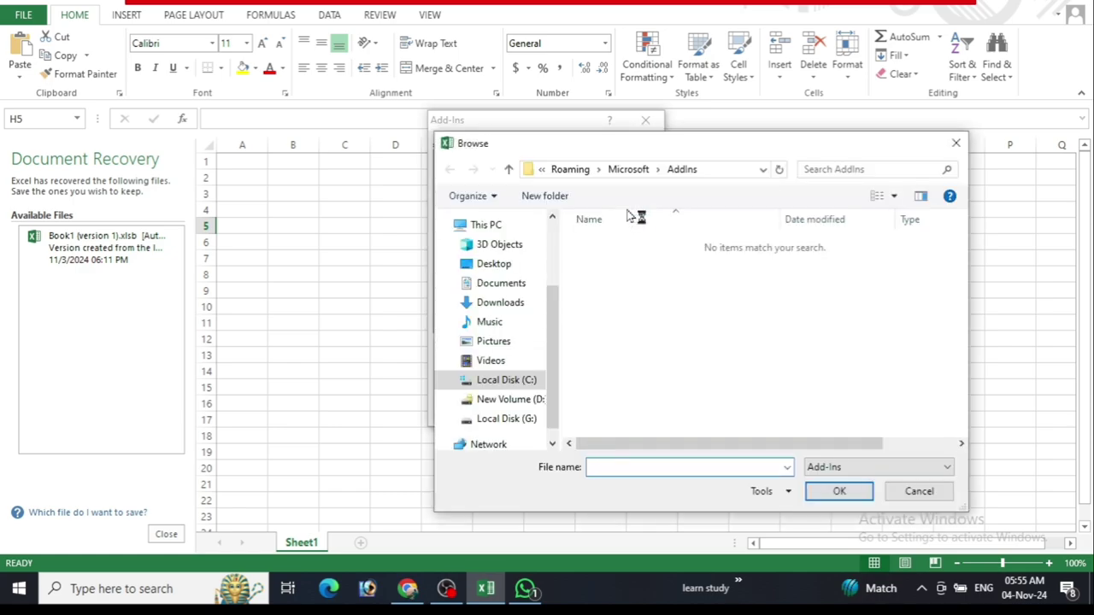
pyautogui.click(519, 305)
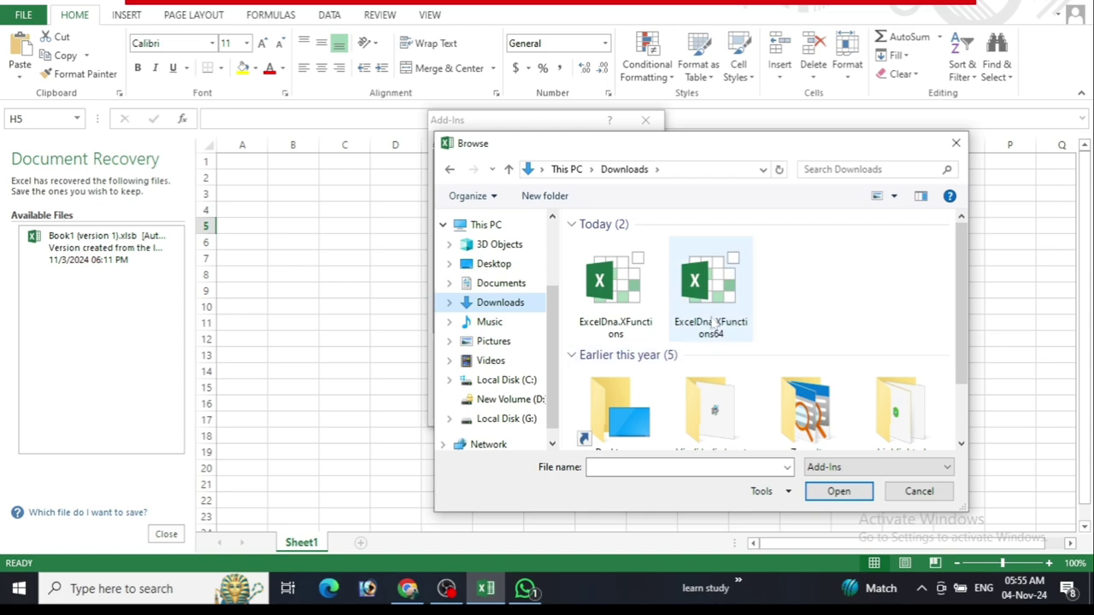
pyautogui.click(713, 323)
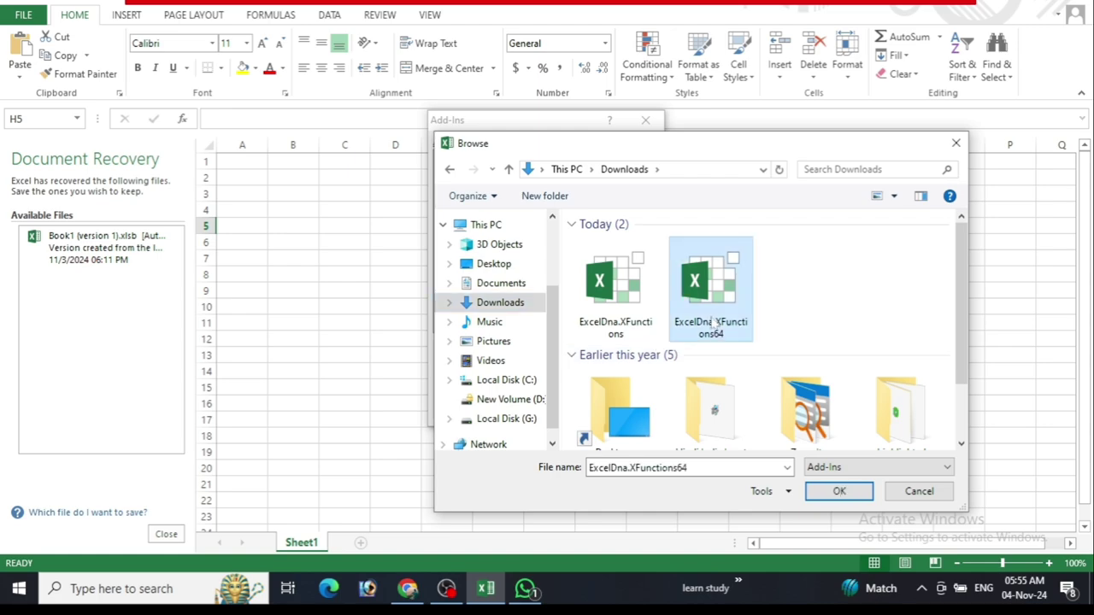
pyautogui.click(836, 492)
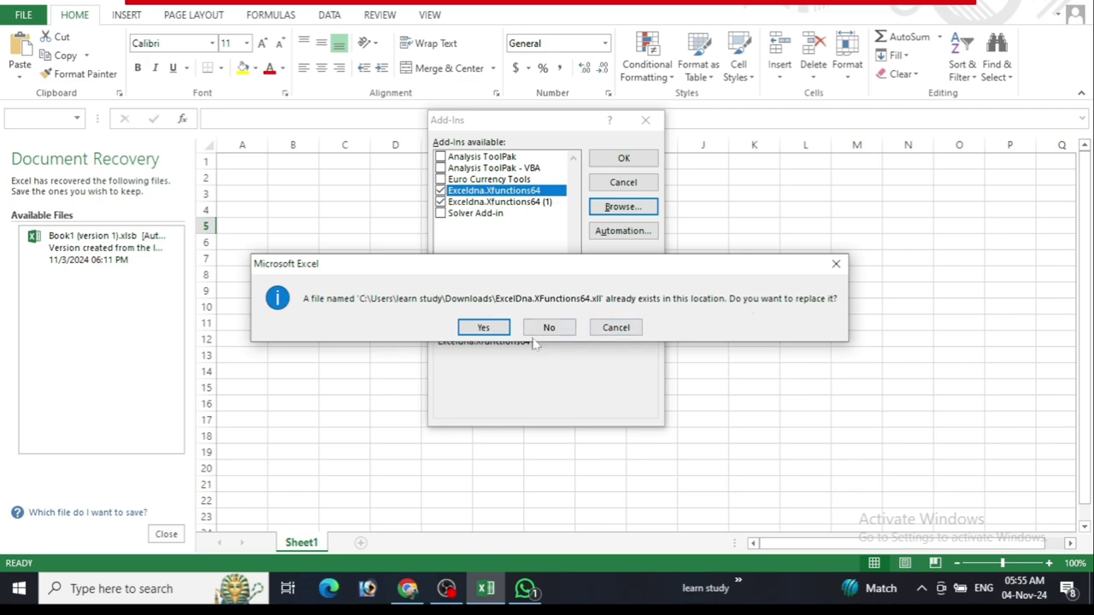
pyautogui.click(483, 328)
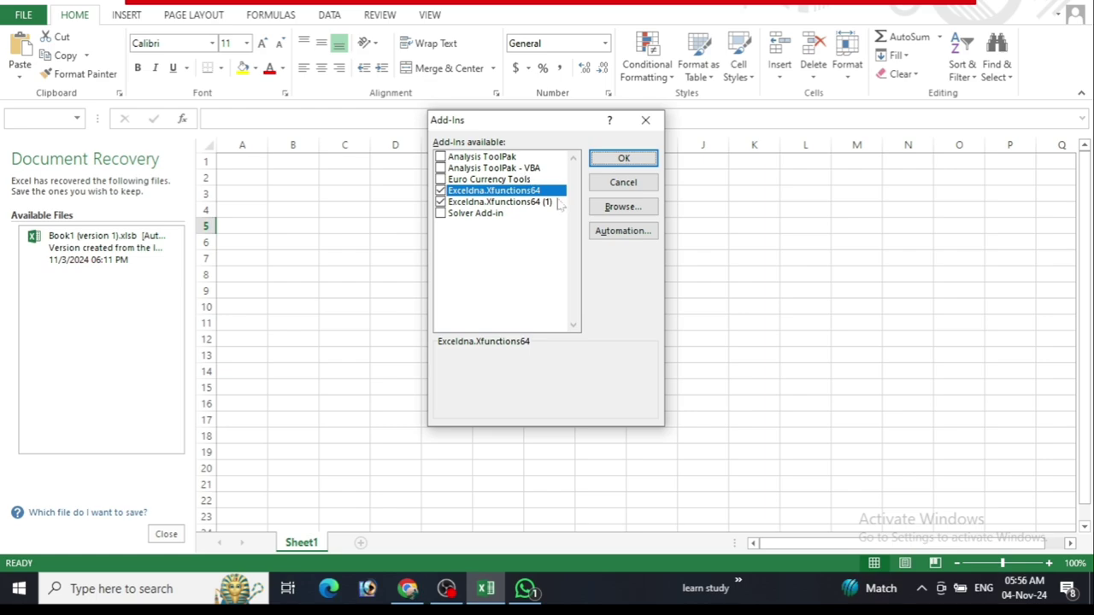
# Load ExcelDna.XFunctions from Downloads too, then confirm the Add-Ins dialog with OK.
pyautogui.click(622, 207)
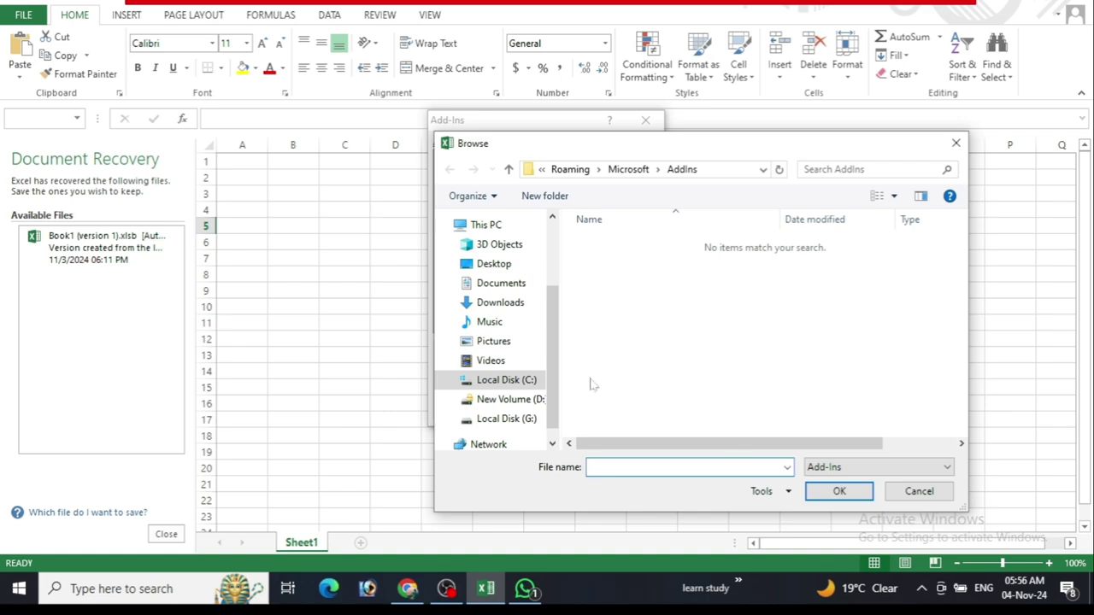
pyautogui.click(503, 306)
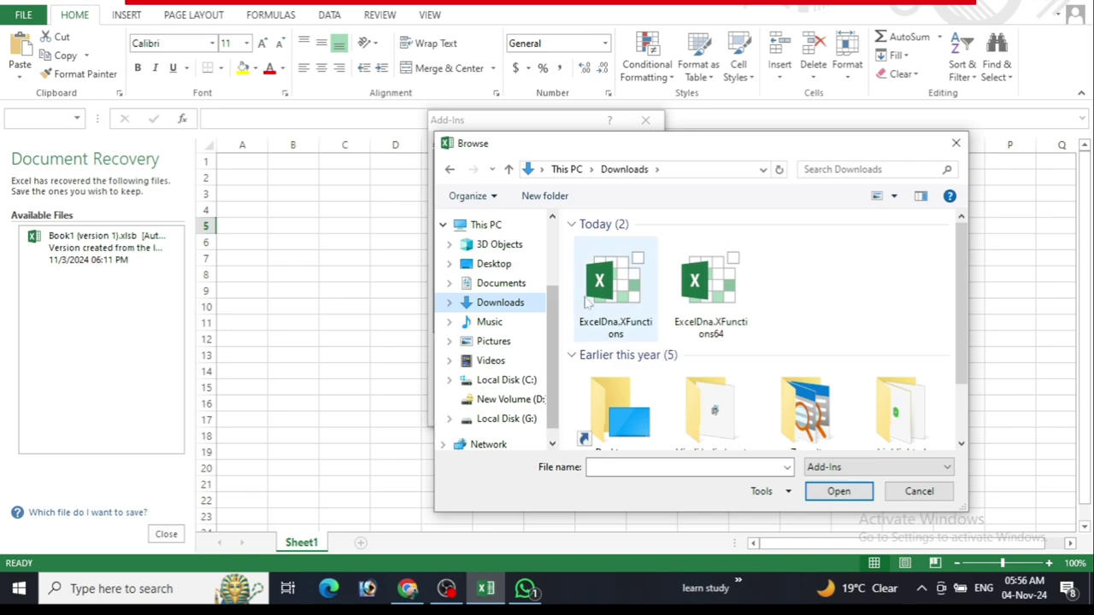
pyautogui.click(612, 310)
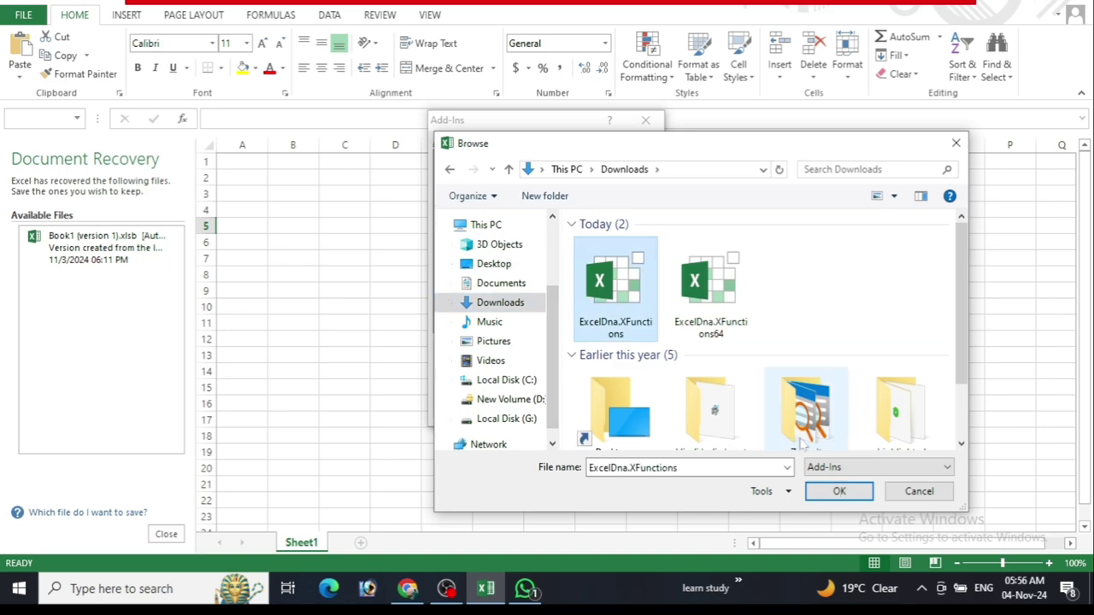
pyautogui.click(839, 491)
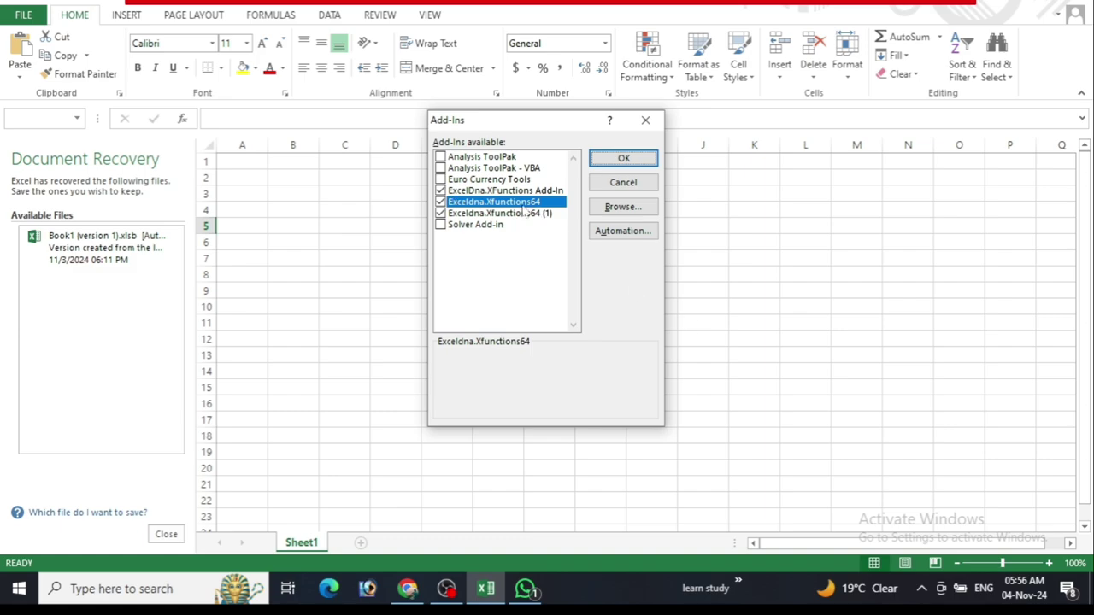
pyautogui.click(624, 159)
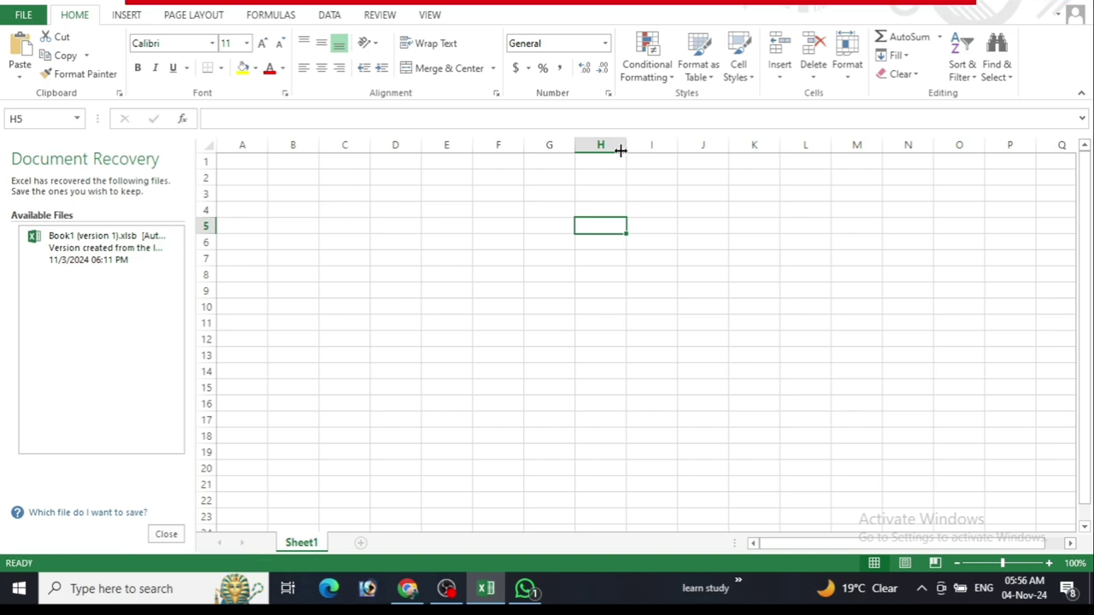
# In cell F6, type =x and pick XLOOKUP from the suggestions to get =XLOOKUP(.
pyautogui.click(489, 240)
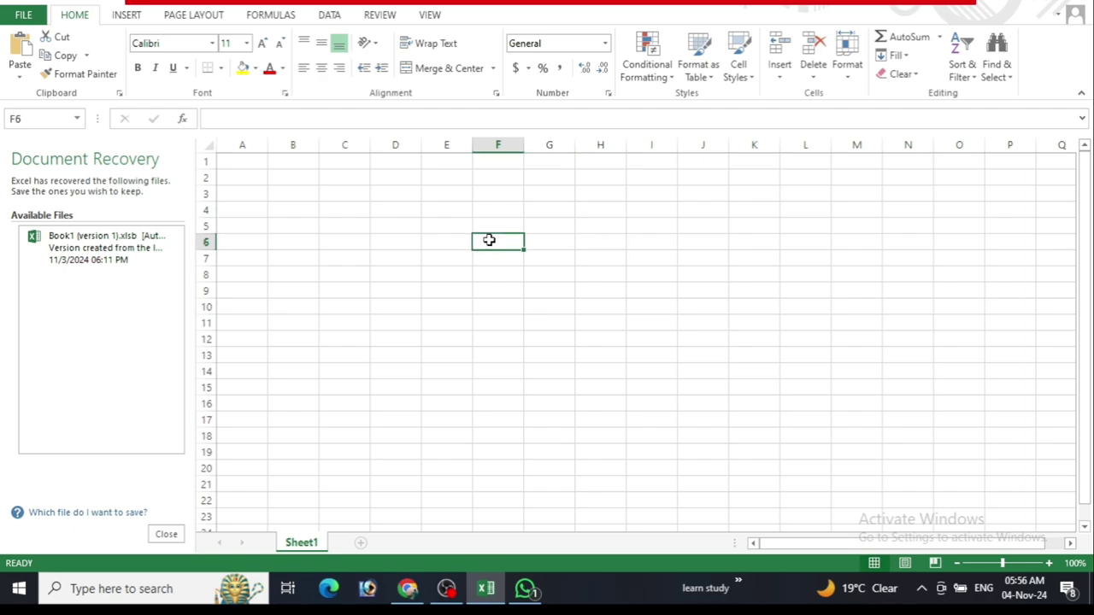
pyautogui.write('=x')
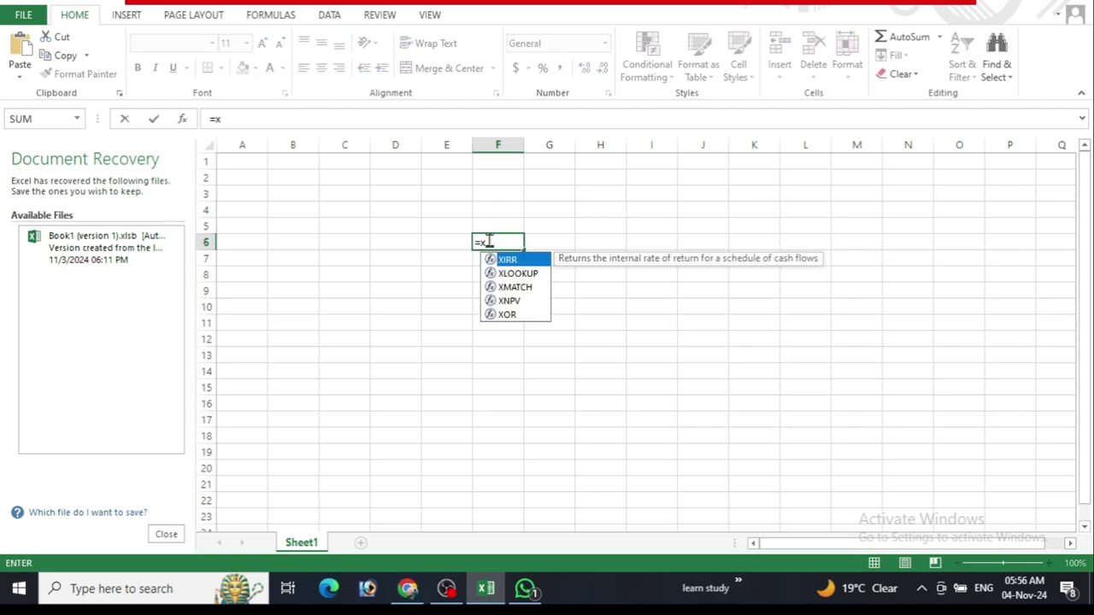
pyautogui.press('Down')
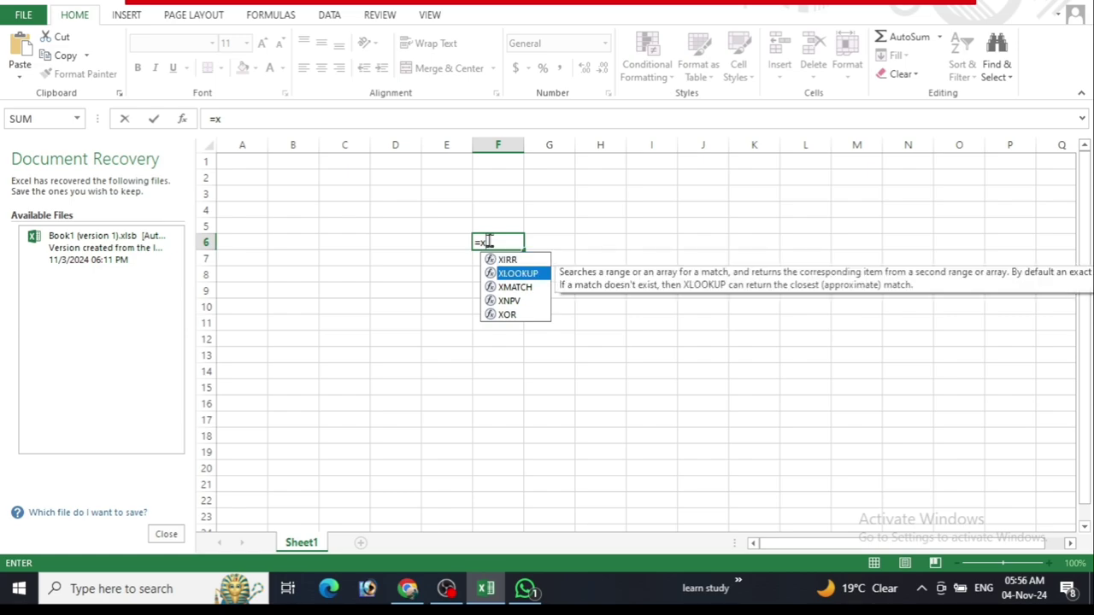
pyautogui.press('Tab')
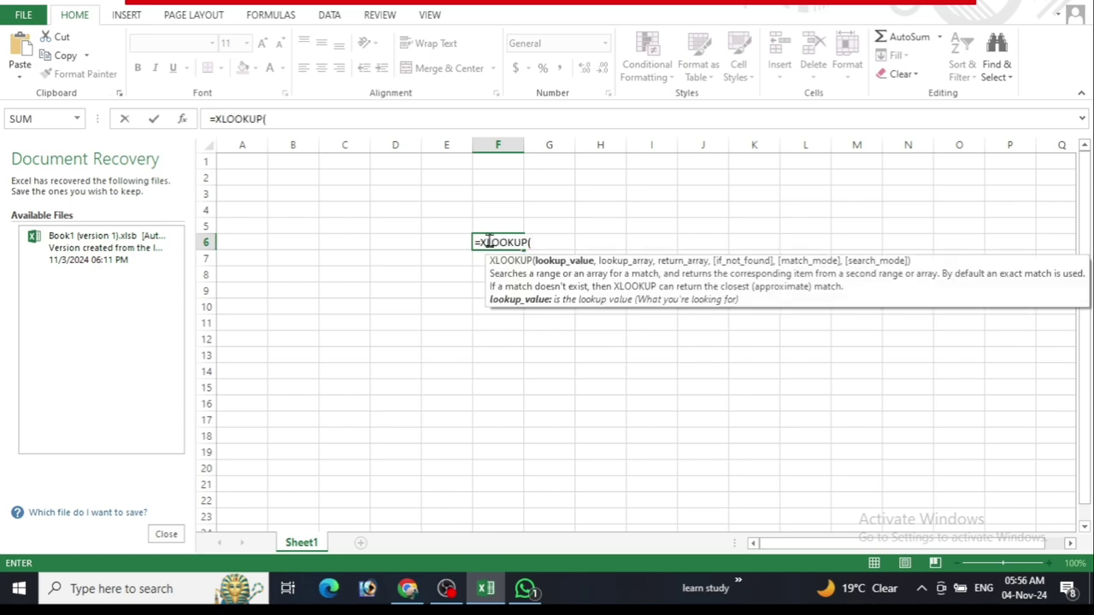